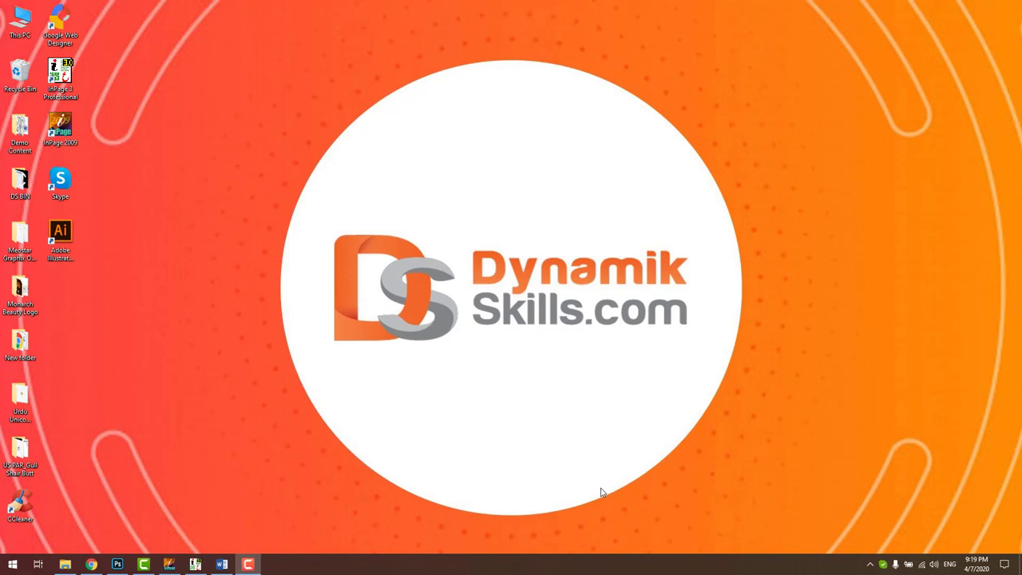
# Step: Bring up 12345.docx in Word, select a block of its Urdu text, and minimize it
pyautogui.click(223, 565)
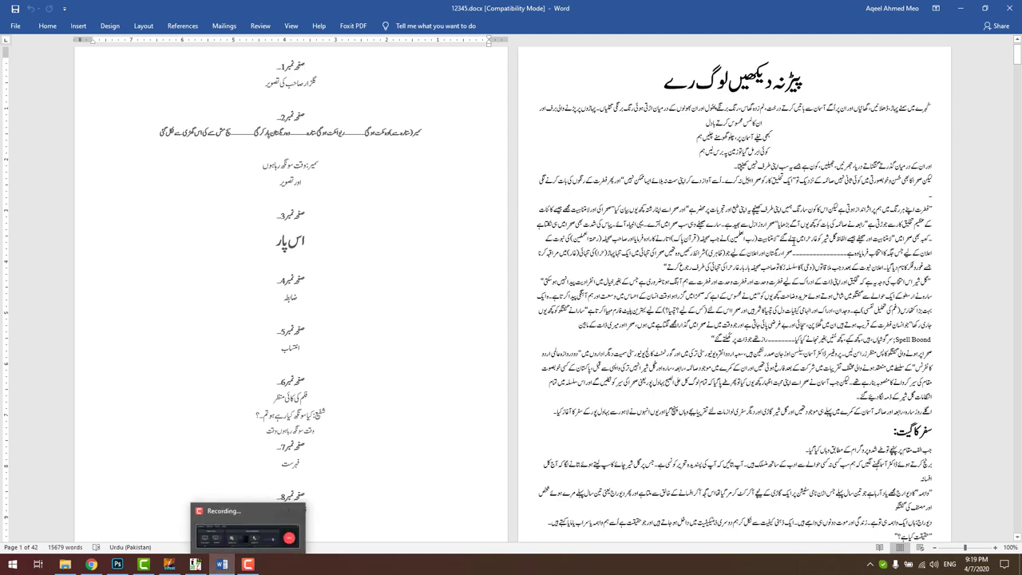
pyautogui.moveTo(785, 107); pyautogui.dragTo(751, 412)
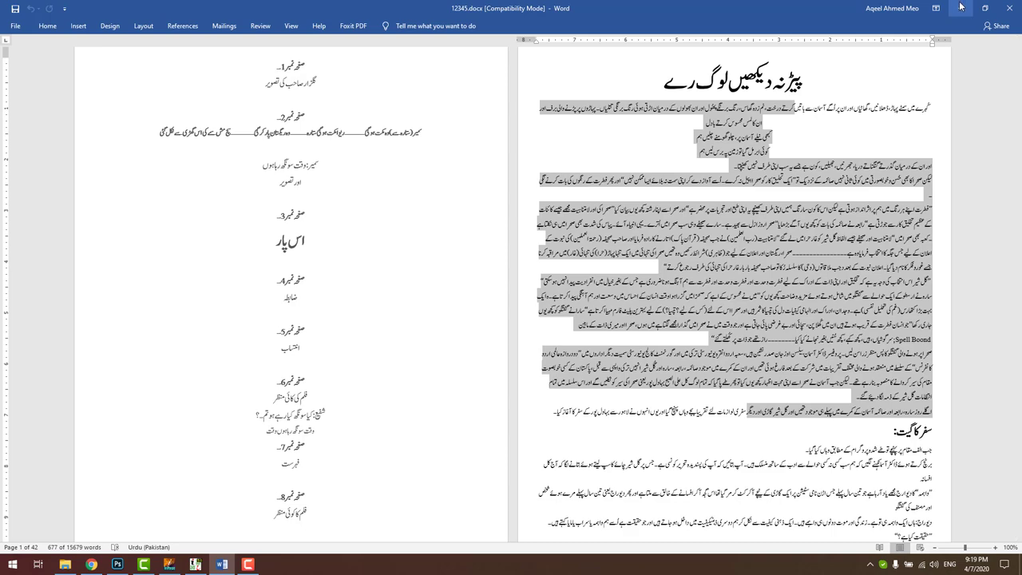
pyautogui.click(960, 6)
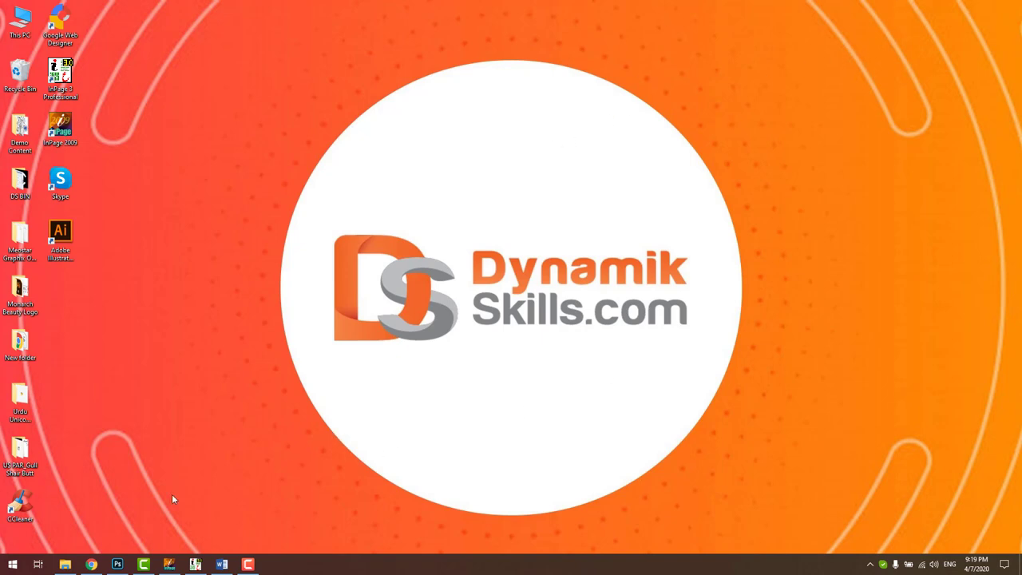
# Step: Launch InPage and create a blank Untitled-1 document with default settings, then return to Word
pyautogui.click(168, 565)
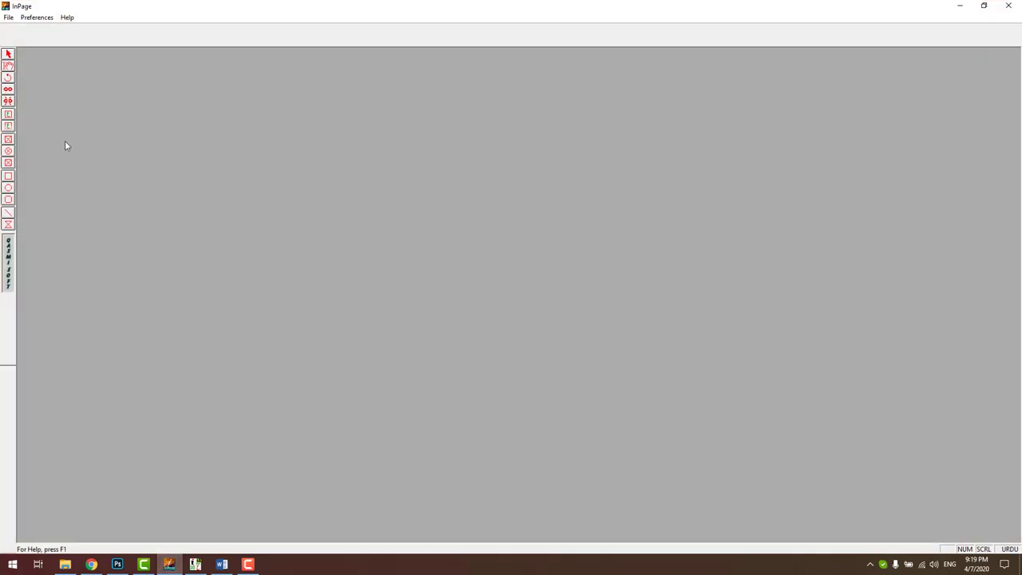
pyautogui.click(8, 16)
pyautogui.click(24, 29)
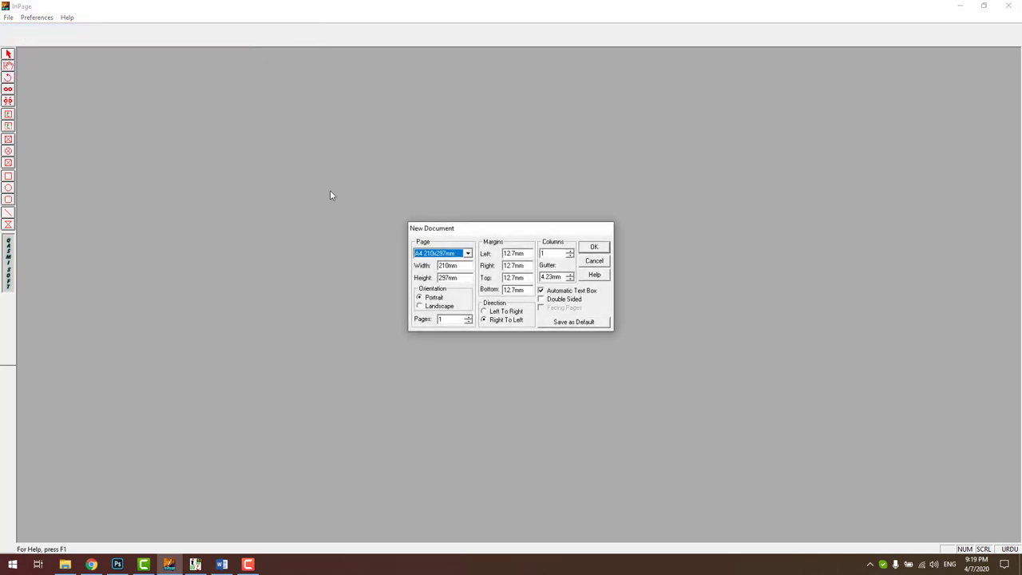
pyautogui.click(608, 249)
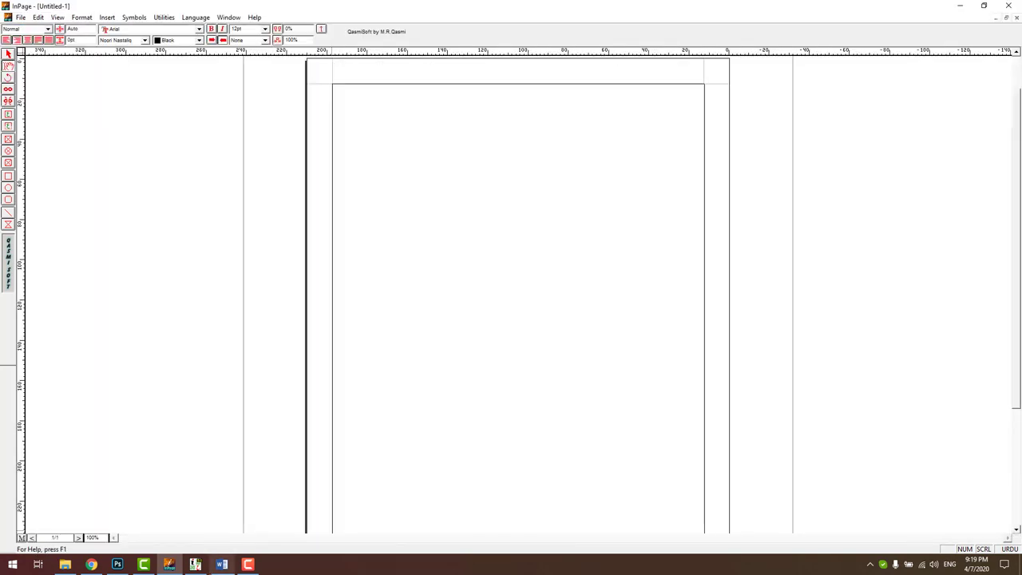
pyautogui.click(222, 564)
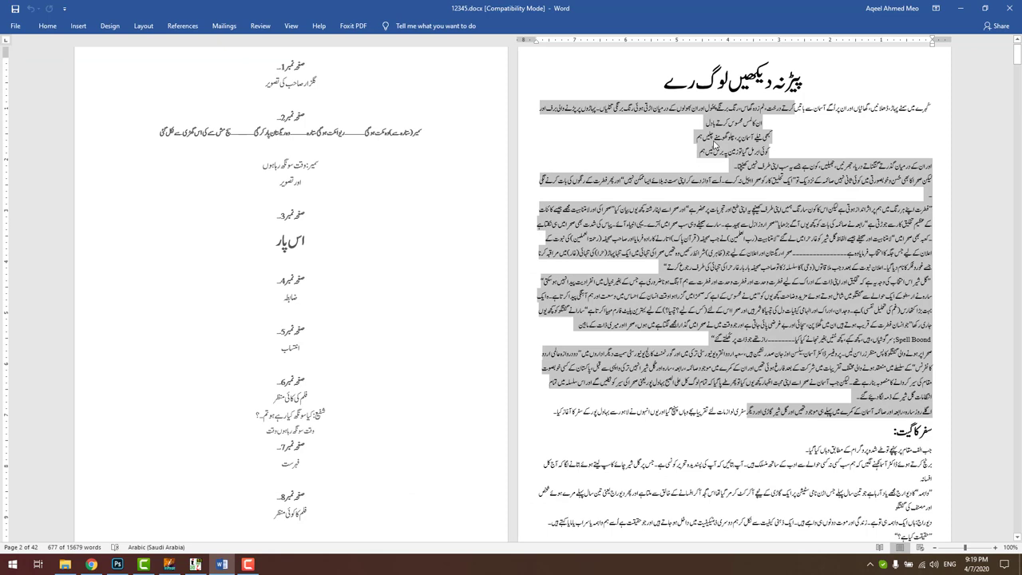
# Step: Copy the opening Urdu lines from the Word document
pyautogui.moveTo(701, 154); pyautogui.dragTo(942, 113)
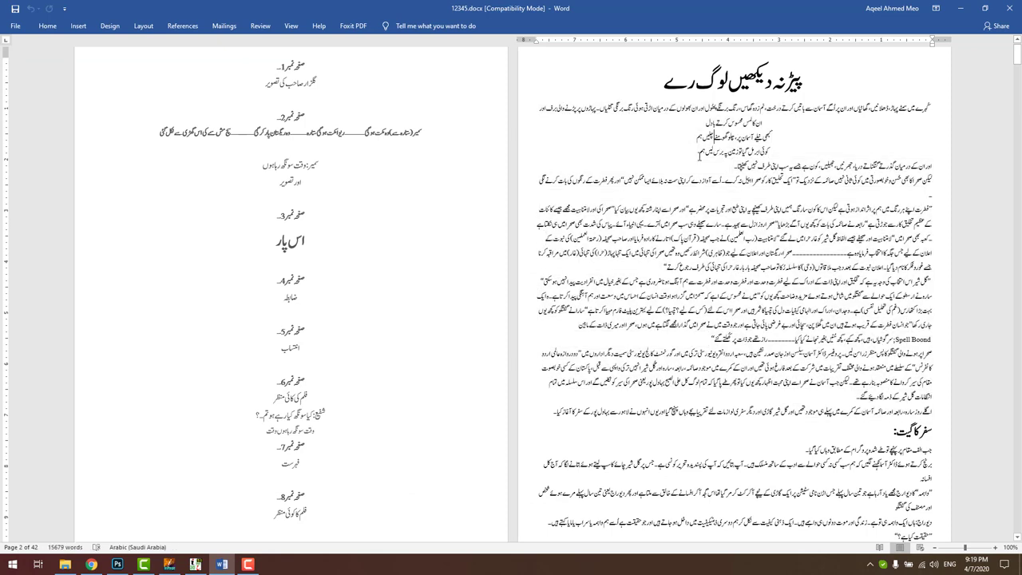
pyautogui.rightClick(918, 110)
pyautogui.click(926, 129)
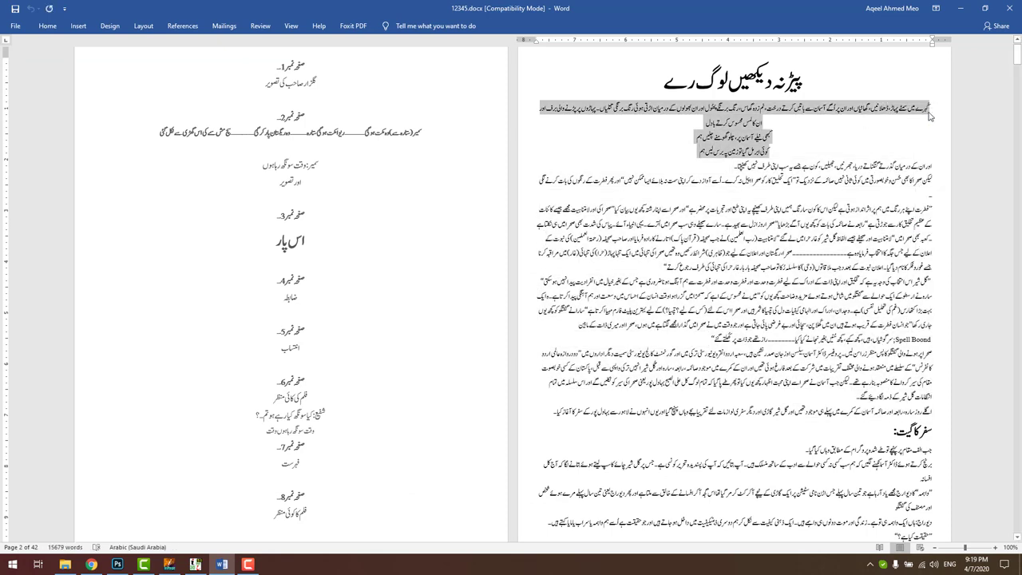
# Step: Paste the lines onto the blank InPage page, where they appear as question marks
pyautogui.click(962, 8)
pyautogui.rightClick(571, 164)
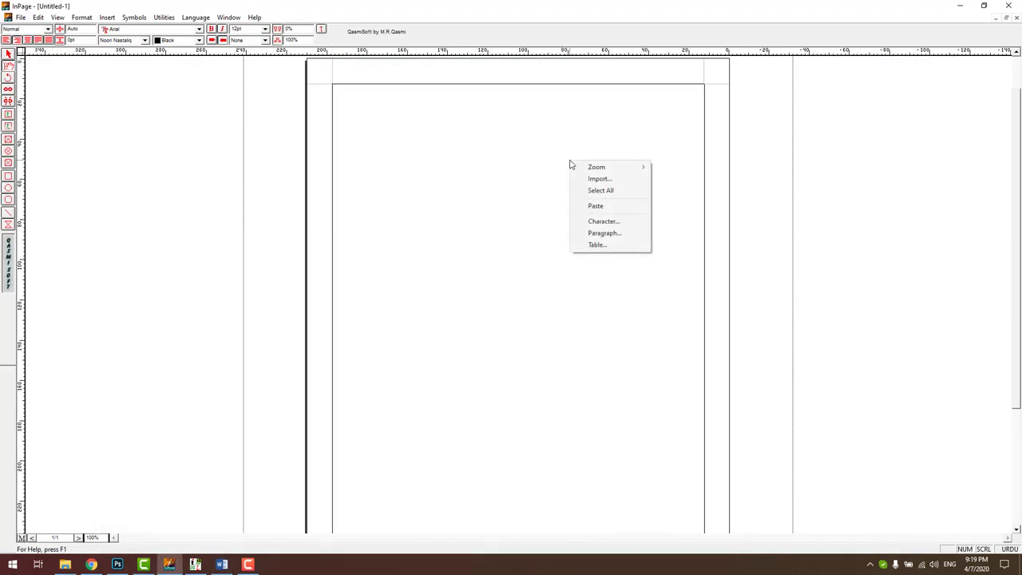
pyautogui.click(595, 205)
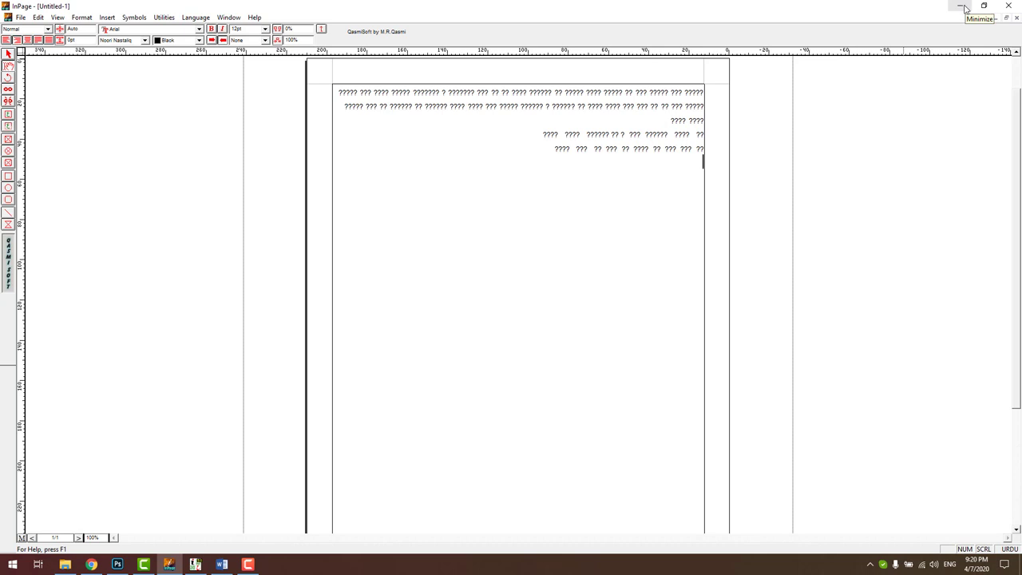
pyautogui.click(962, 6)
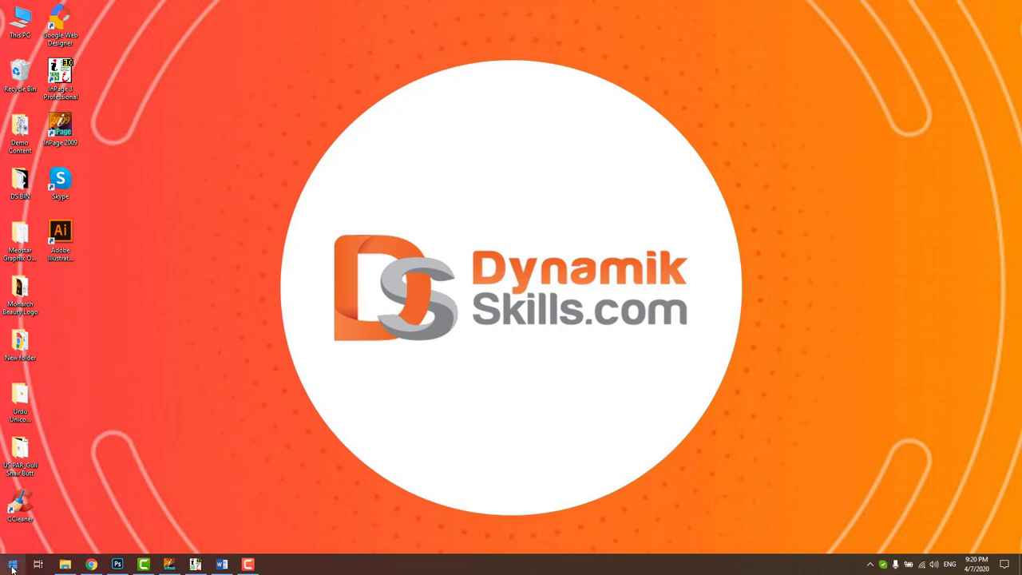
# Step: Run Unicode Solution.exe from the Urdu Unicode Solution folder and minimize File Explorer
pyautogui.click(64, 563)
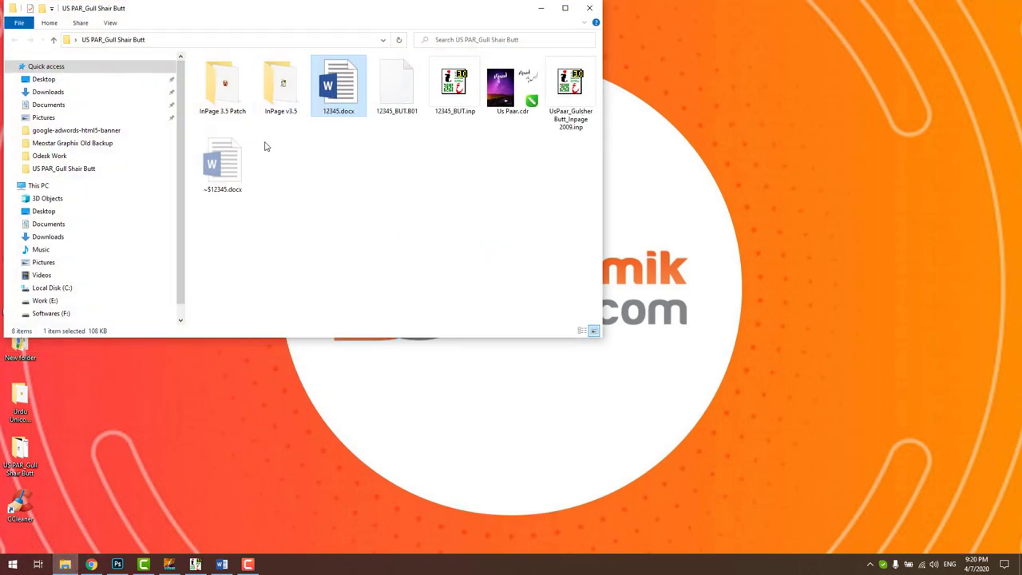
pyautogui.moveTo(60, 80)
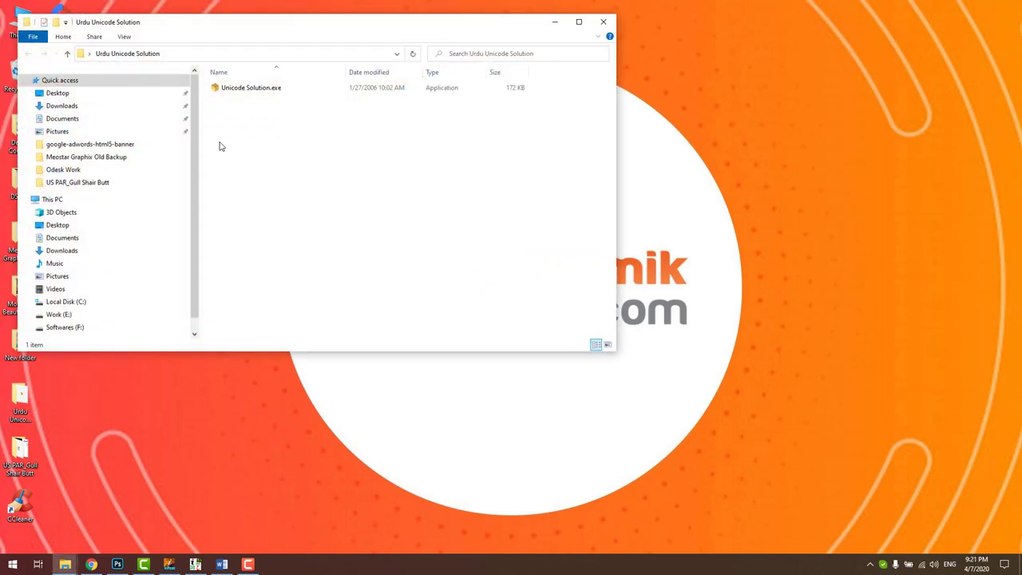
pyautogui.doubleClick(240, 90)
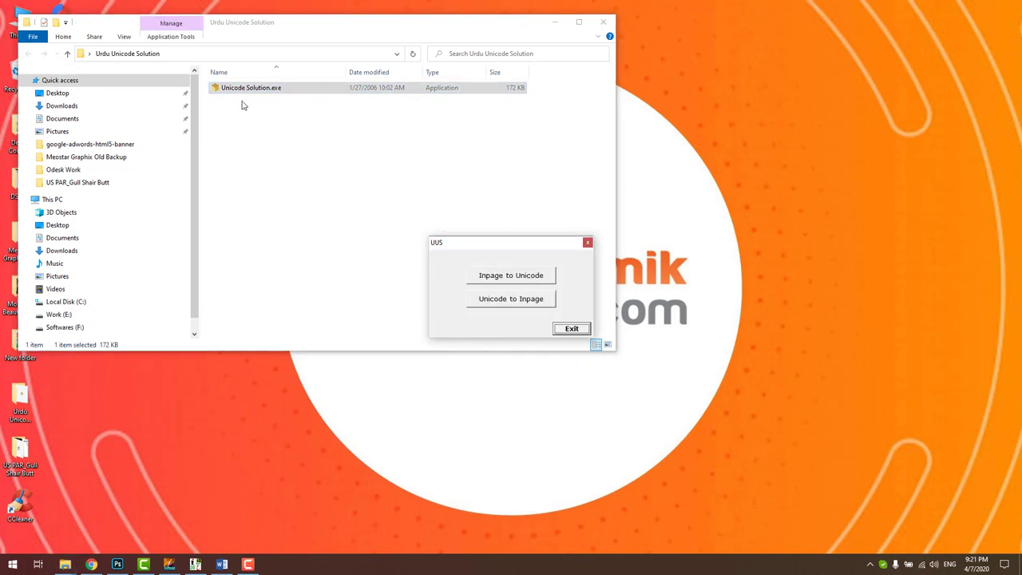
pyautogui.click(554, 22)
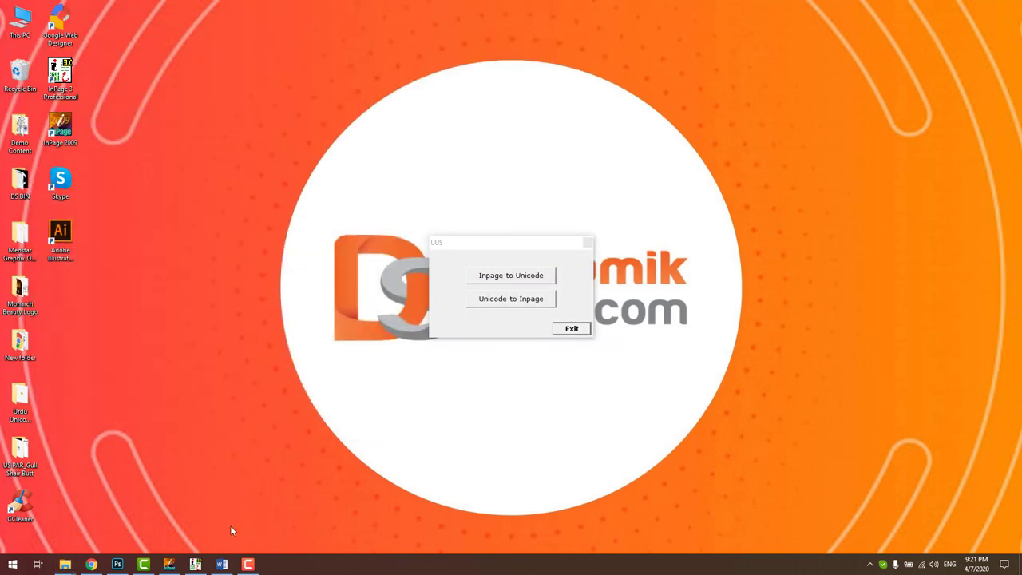
# Step: Create a new InPage document and paste the Urdu lines, now showing as readable Nastaliq
pyautogui.click(197, 565)
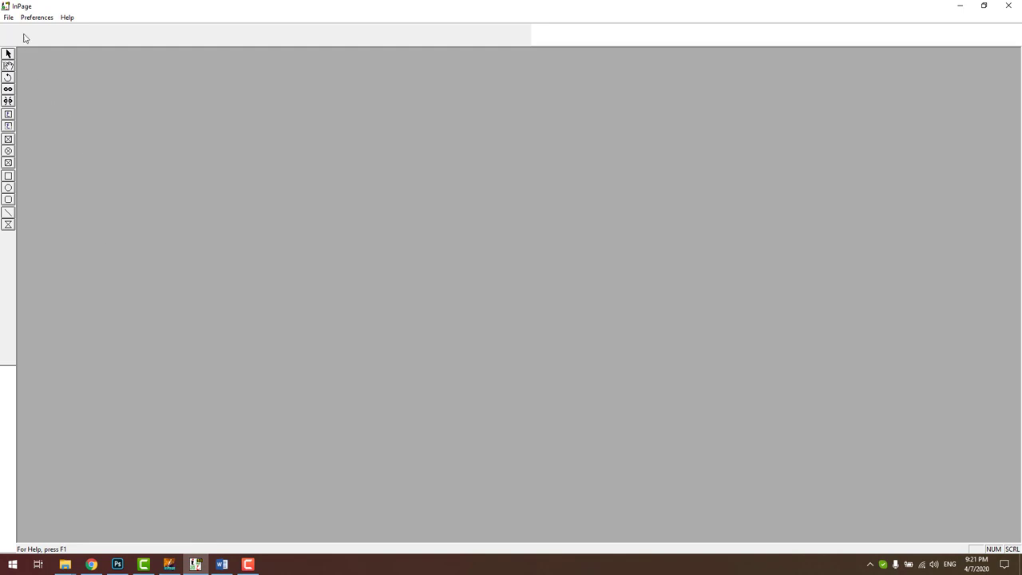
pyautogui.click(8, 17)
pyautogui.click(25, 30)
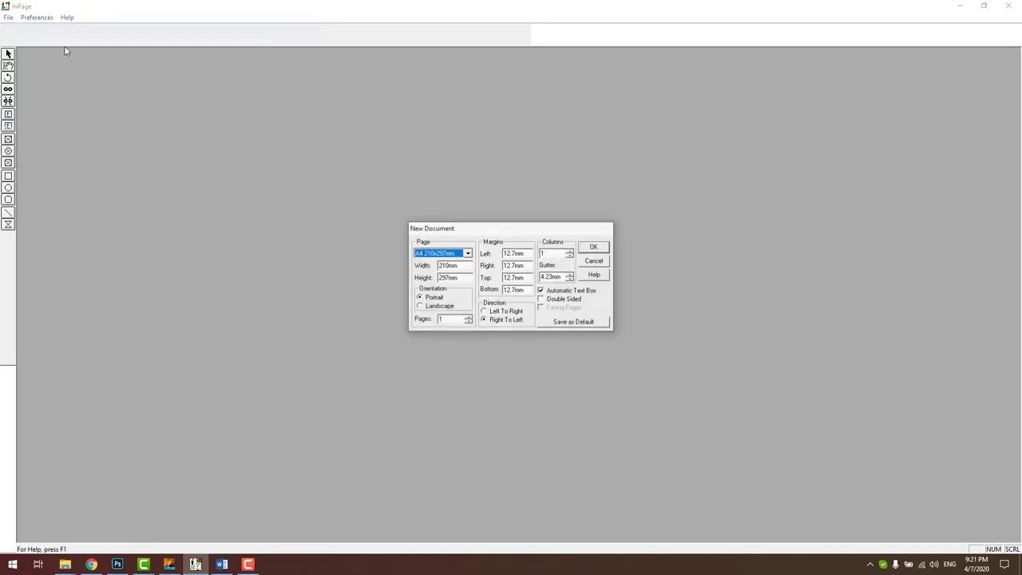
pyautogui.click(606, 248)
pyautogui.rightClick(562, 163)
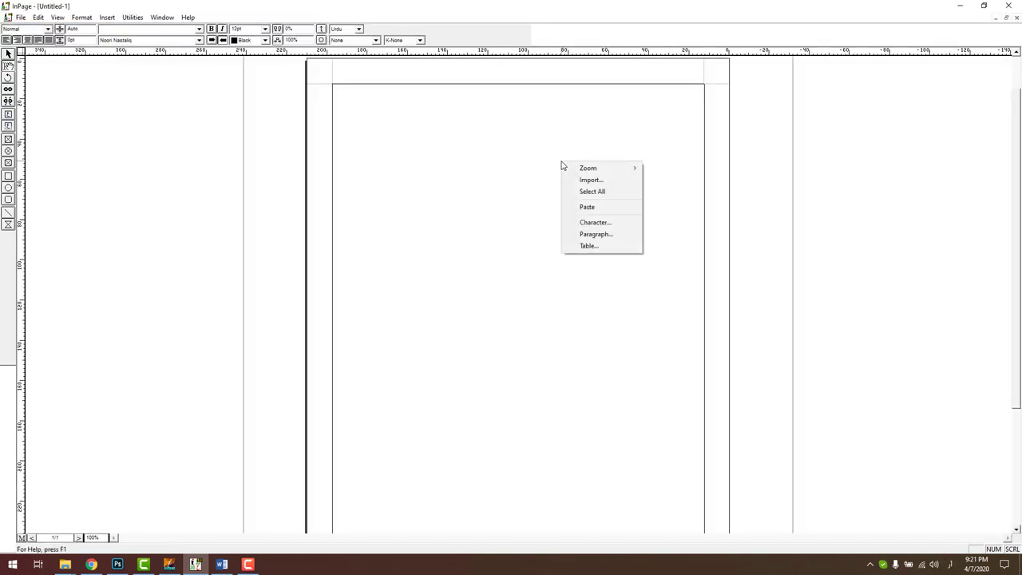
pyautogui.click(581, 208)
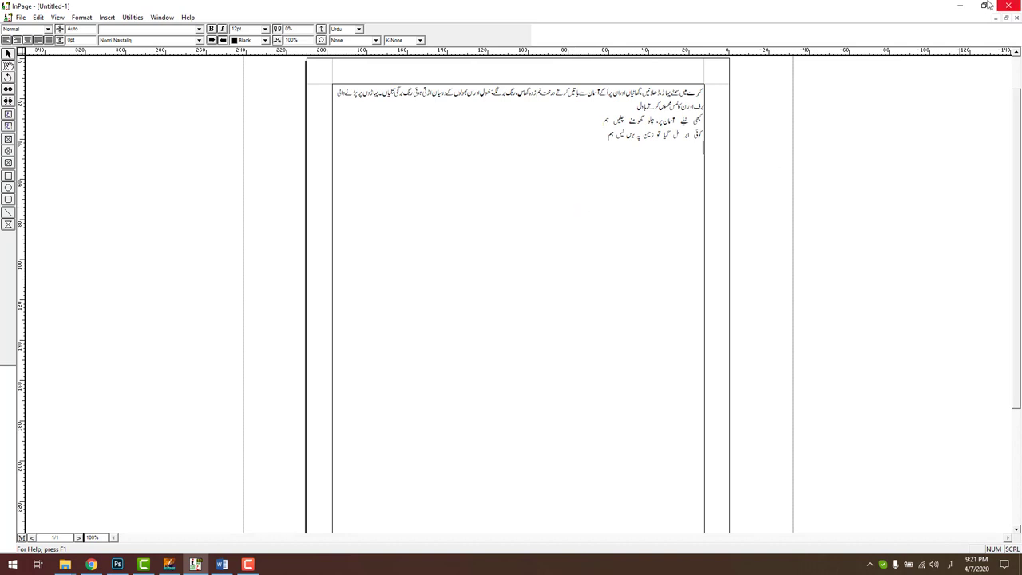
pyautogui.click(959, 5)
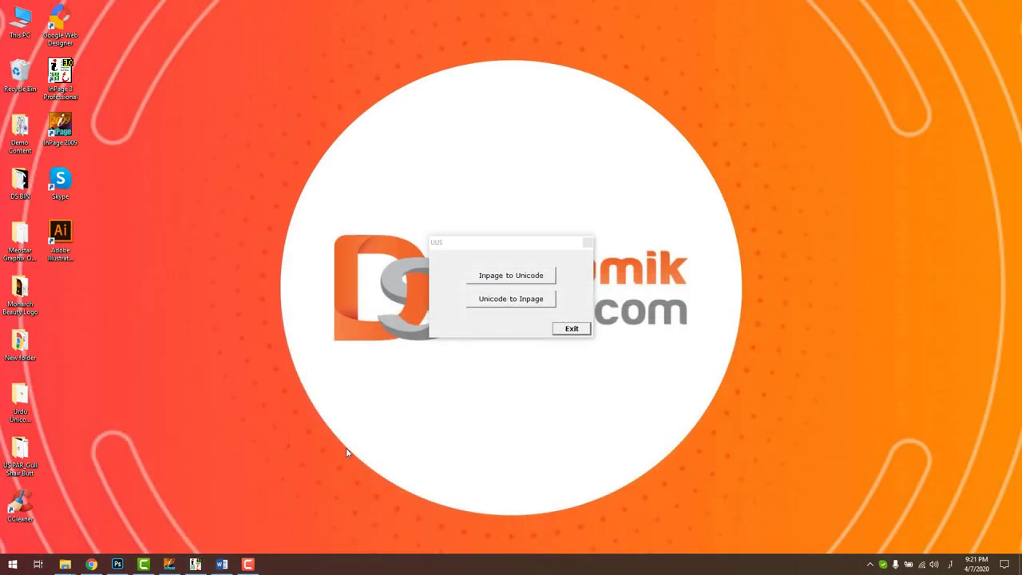
# Step: Compare the readable InPage document with the Word original and the garbled question-mark copy
pyautogui.click(196, 564)
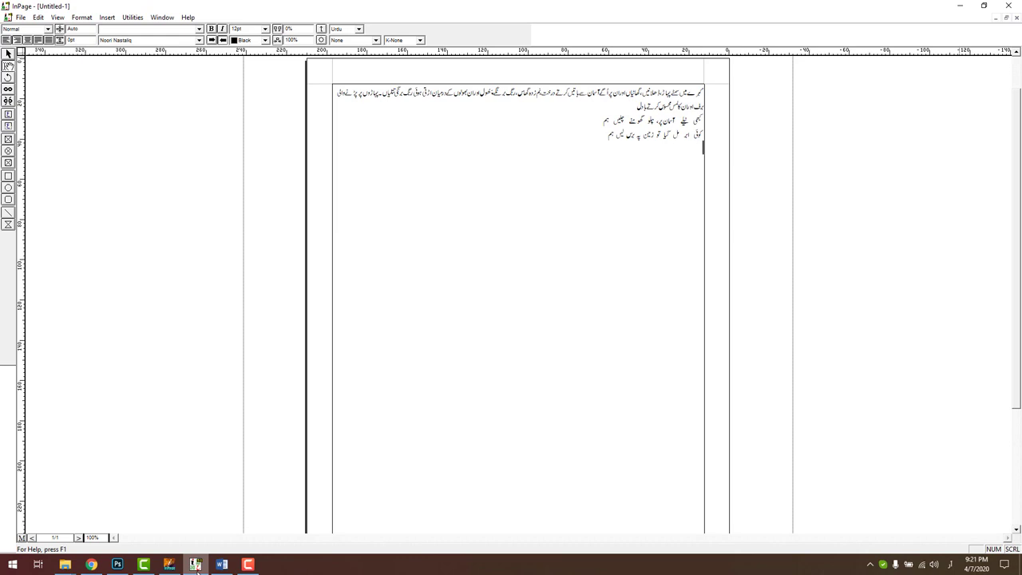
pyautogui.click(196, 566)
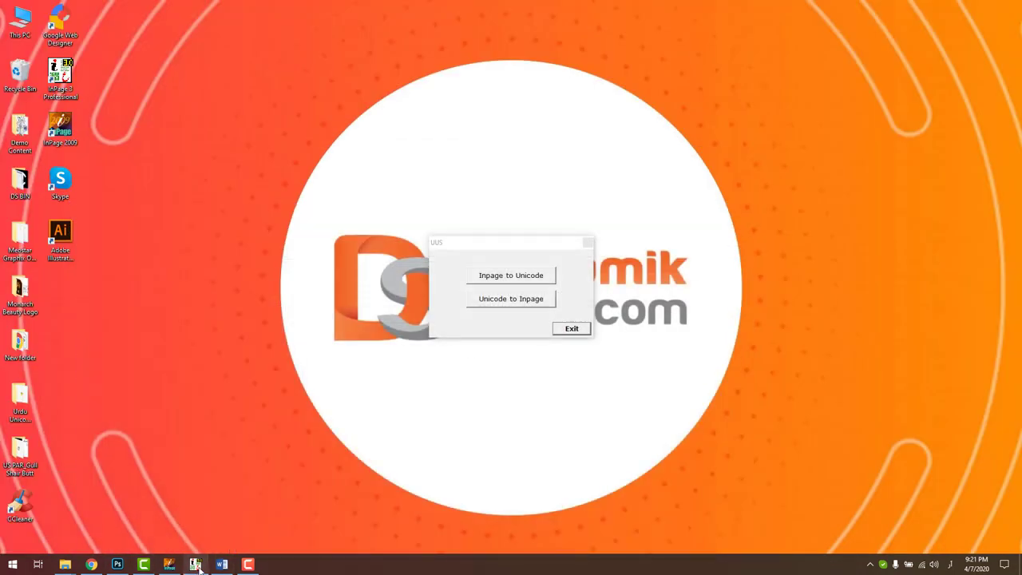
pyautogui.click(197, 567)
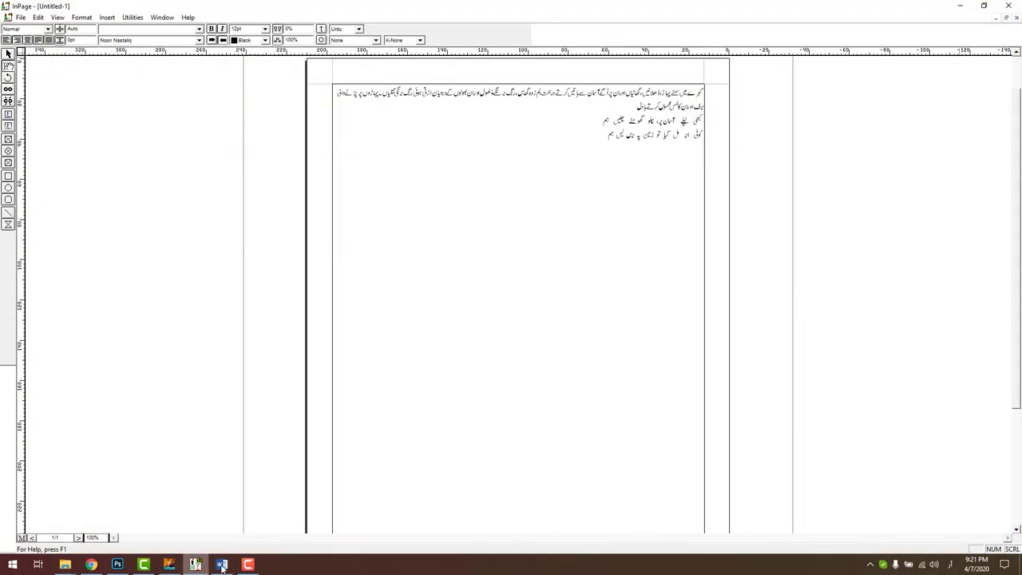
pyautogui.click(222, 567)
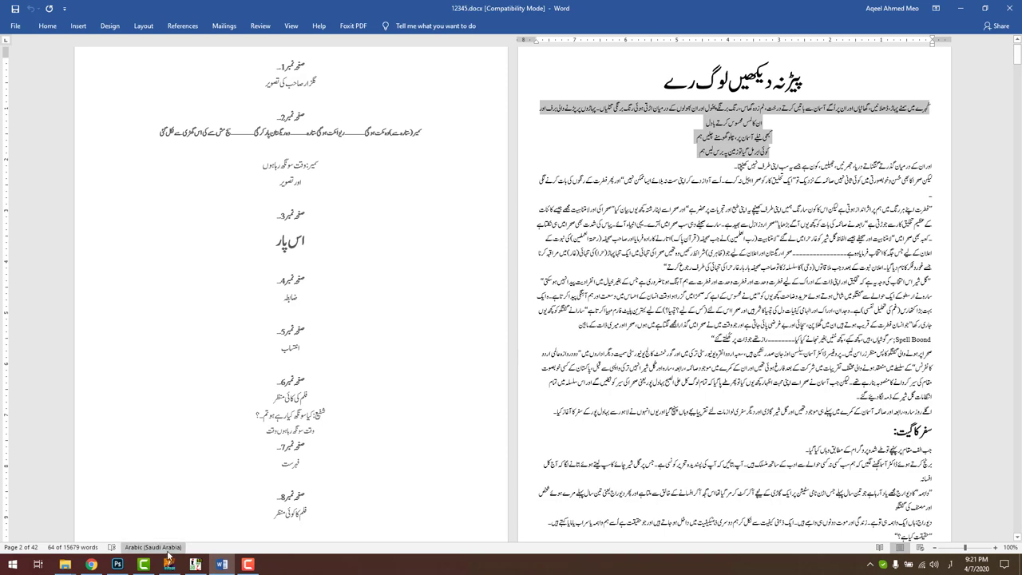
pyautogui.click(170, 565)
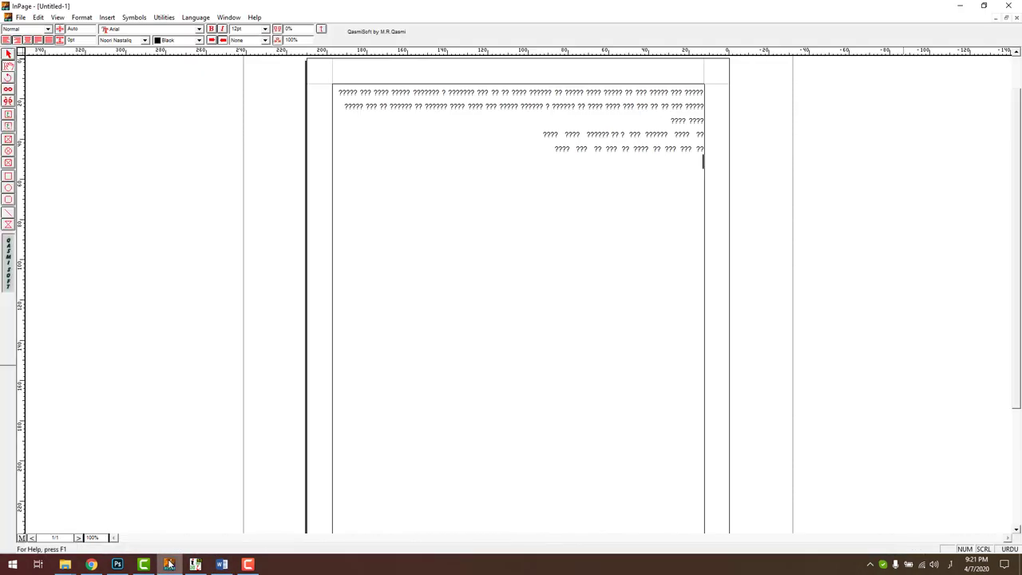
pyautogui.click(169, 565)
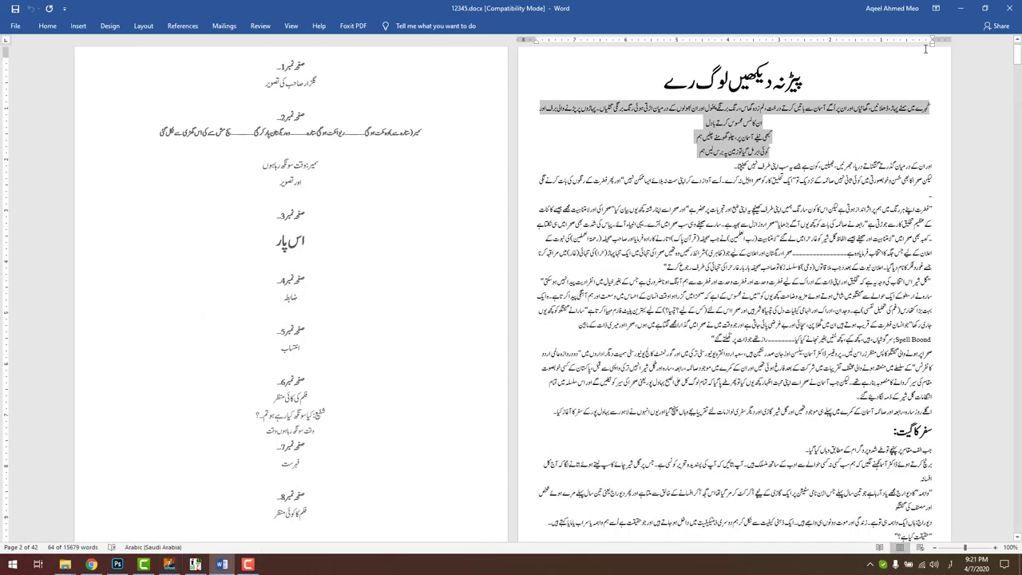
pyautogui.click(195, 564)
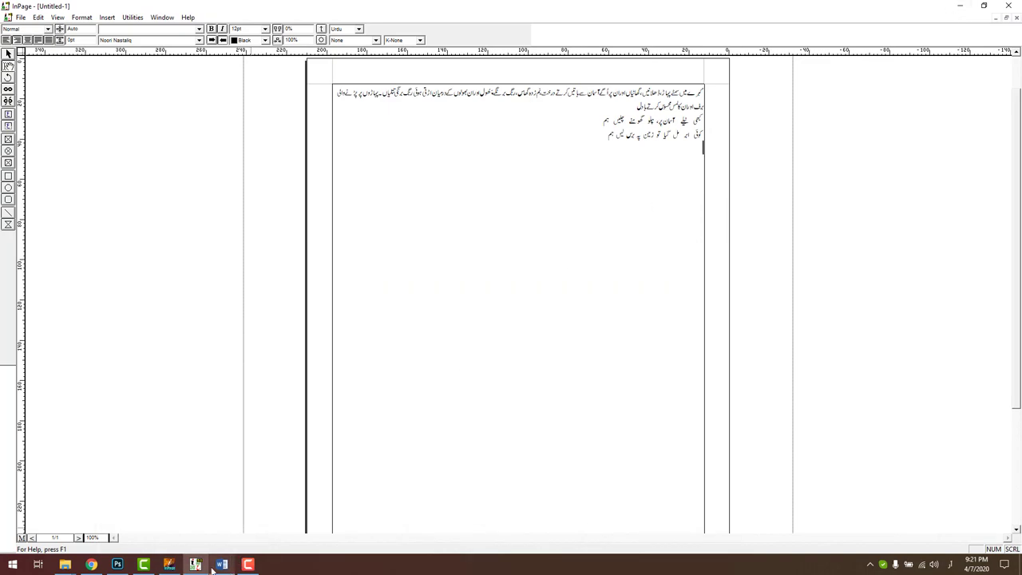
pyautogui.click(957, 6)
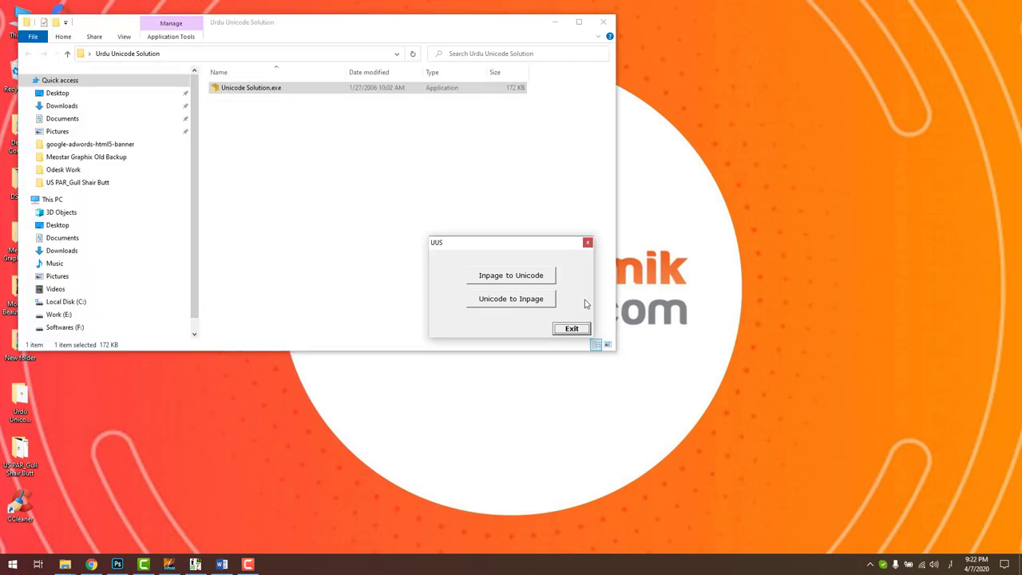
# Step: Paste the Urdu text into the Unicode to Inpage converter, convert it, and select the result
pyautogui.click(534, 304)
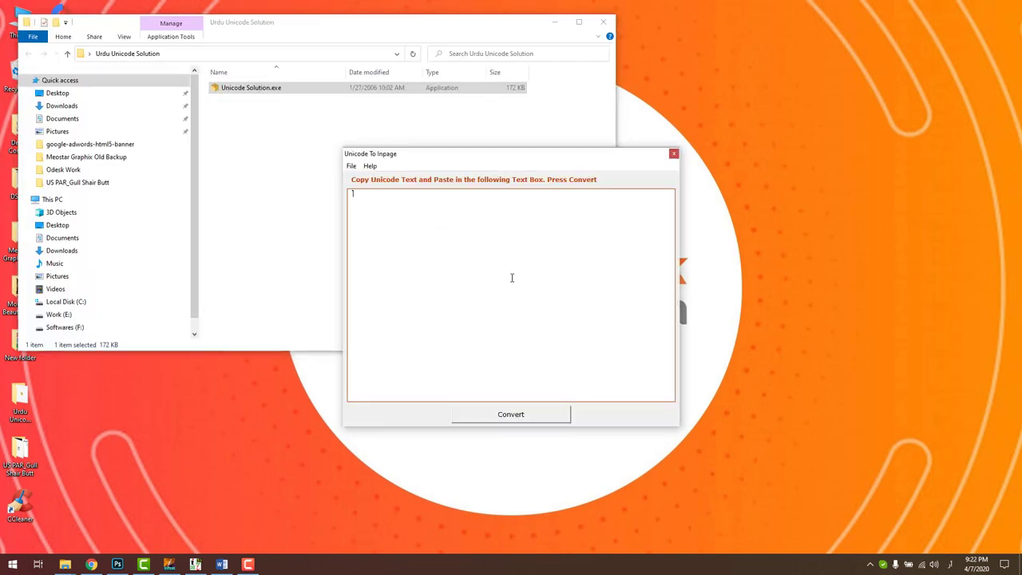
pyautogui.hotkey('ctrl', 'v')
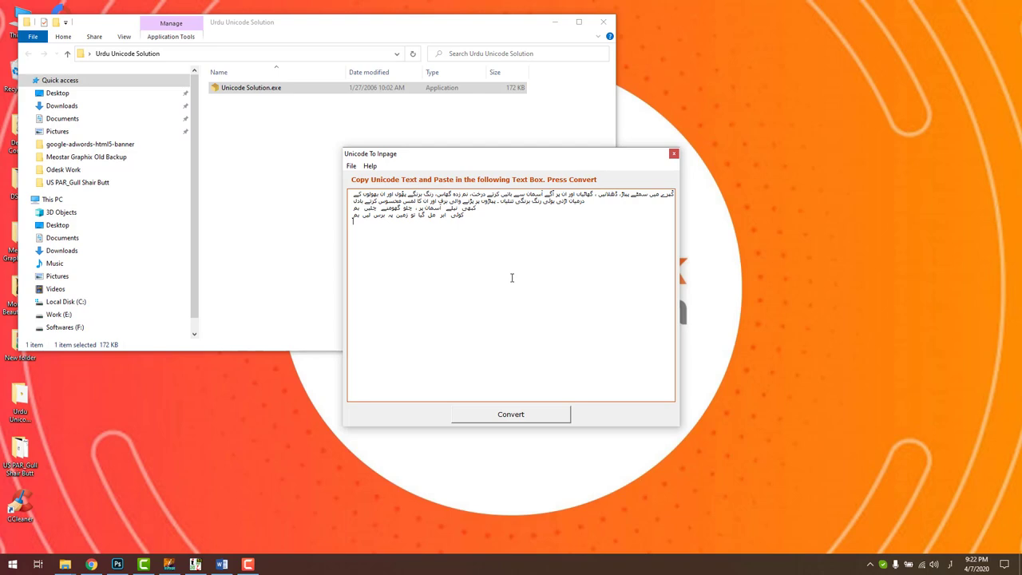
pyautogui.click(497, 416)
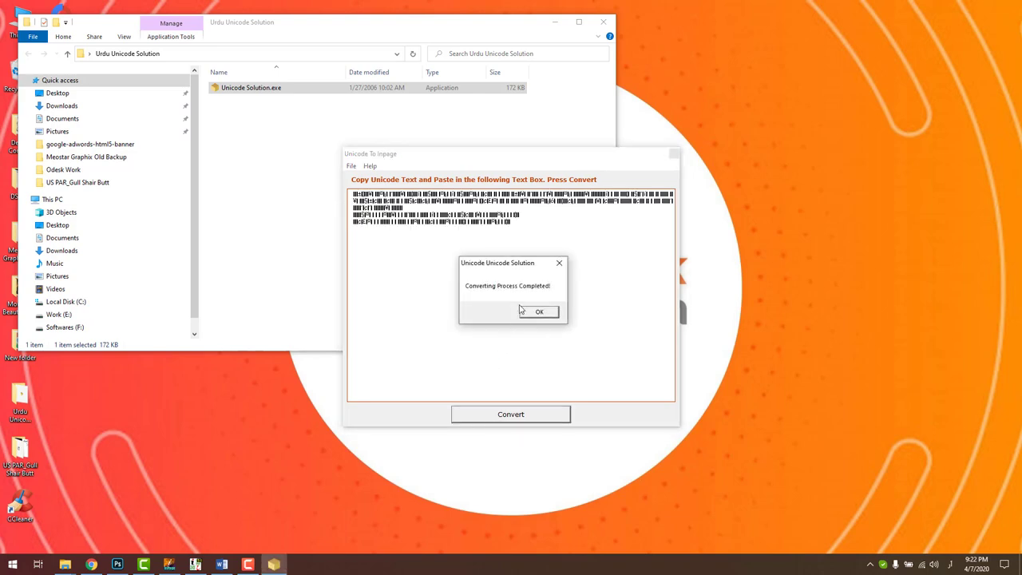
pyautogui.click(525, 311)
pyautogui.click(499, 231)
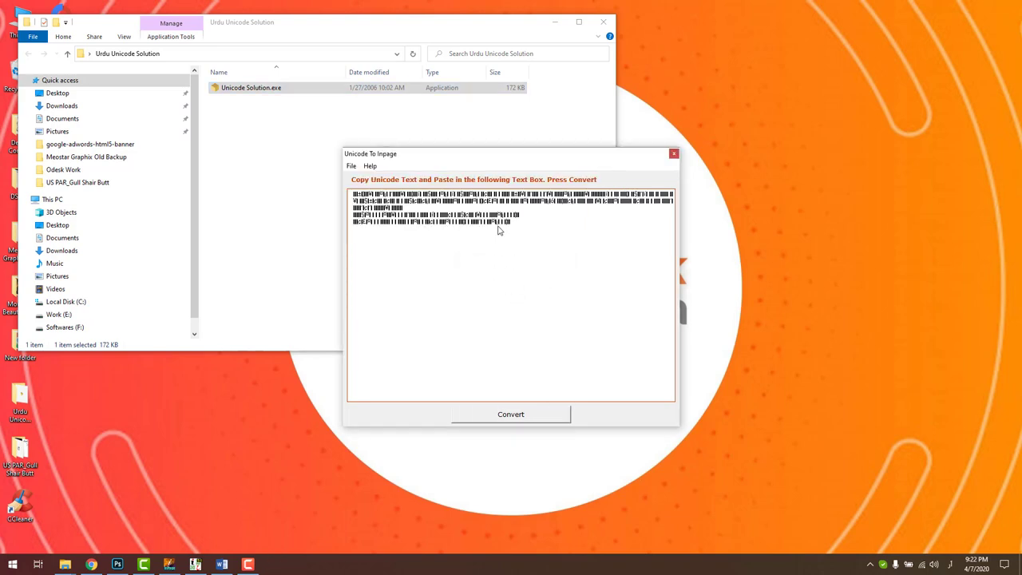
pyautogui.hotkey('ctrl', 'a')
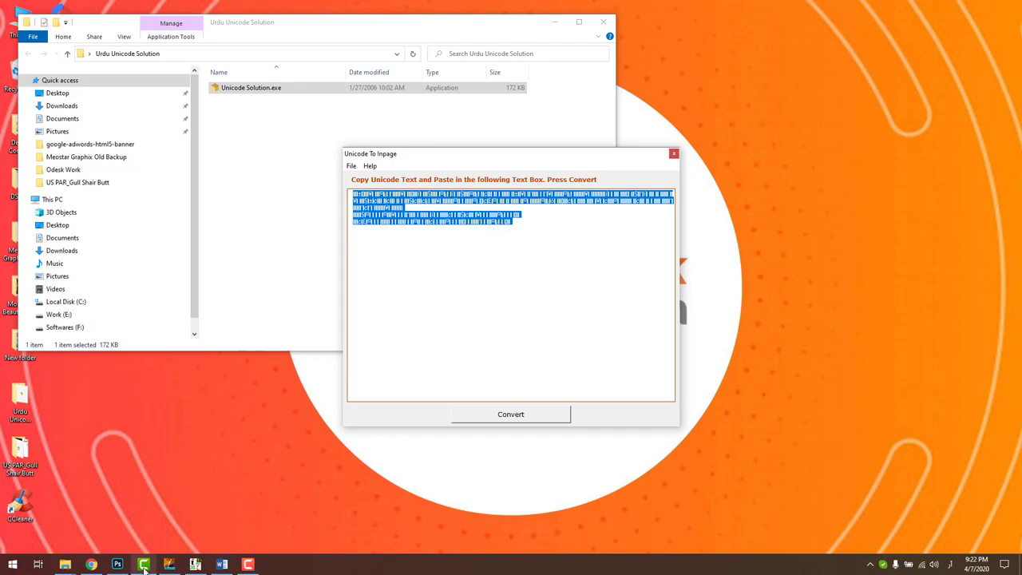
# Step: Replace the question-mark text in the InPage document with the converted Urdu, then select it
pyautogui.moveTo(169, 565)
pyautogui.click(194, 566)
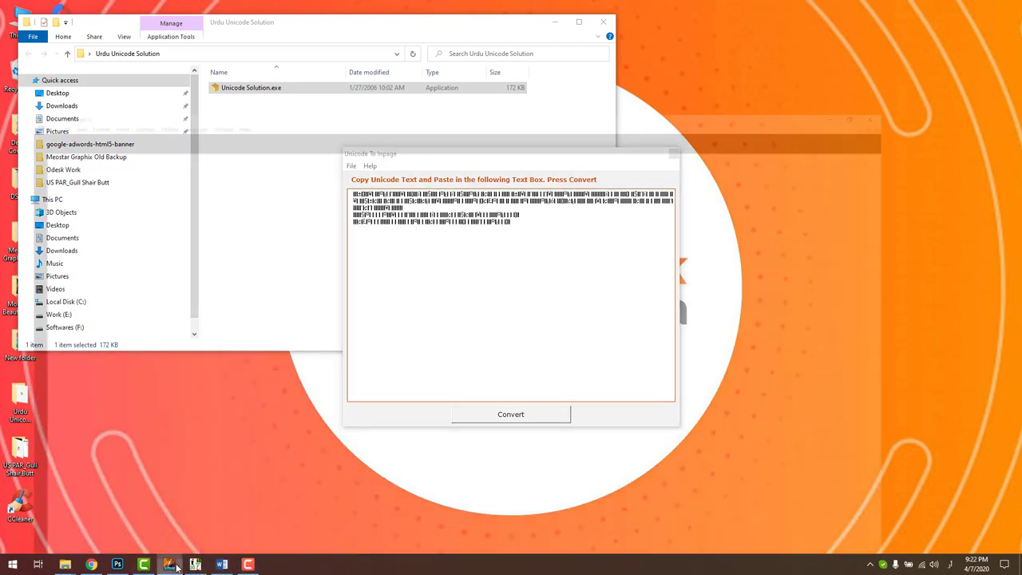
pyautogui.hotkey('ctrl', 'a')
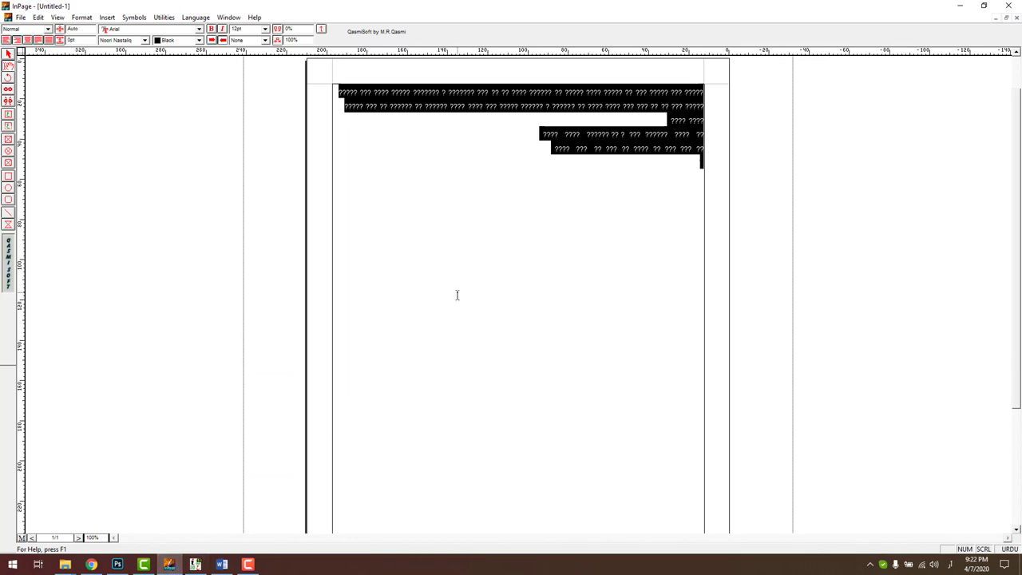
pyautogui.press('Delete')
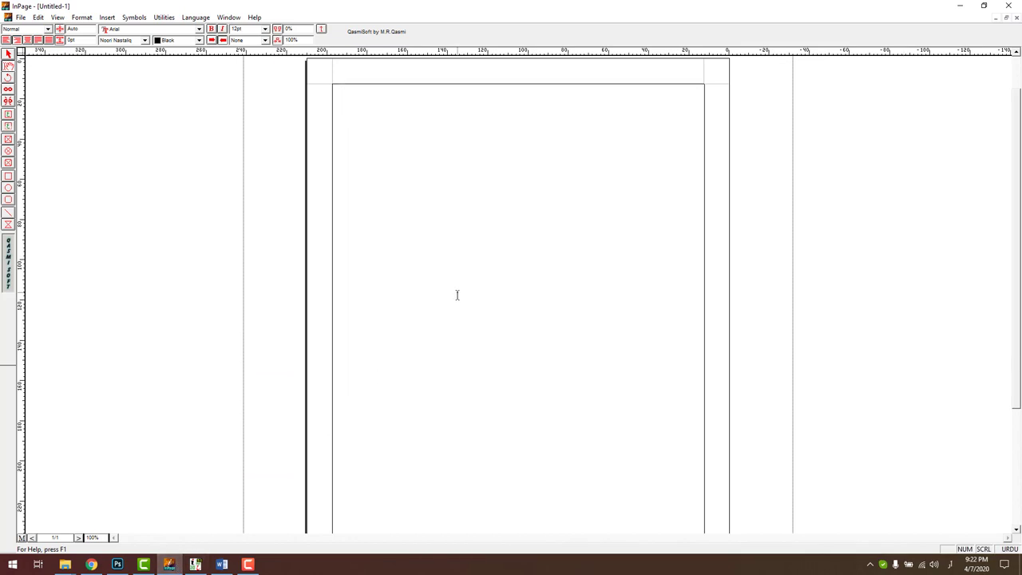
pyautogui.hotkey('ctrl', 'v')
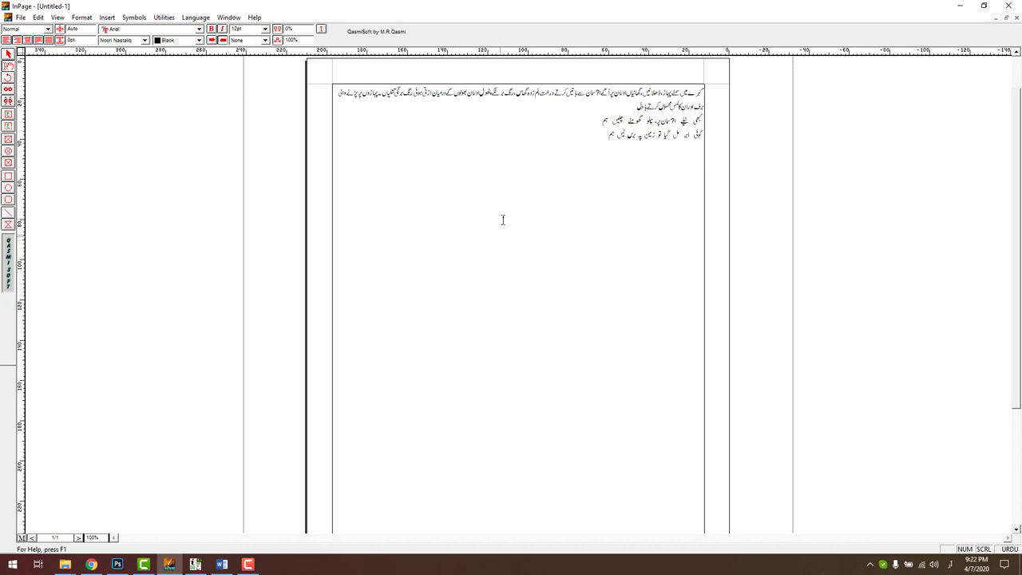
pyautogui.moveTo(618, 138); pyautogui.dragTo(720, 88)
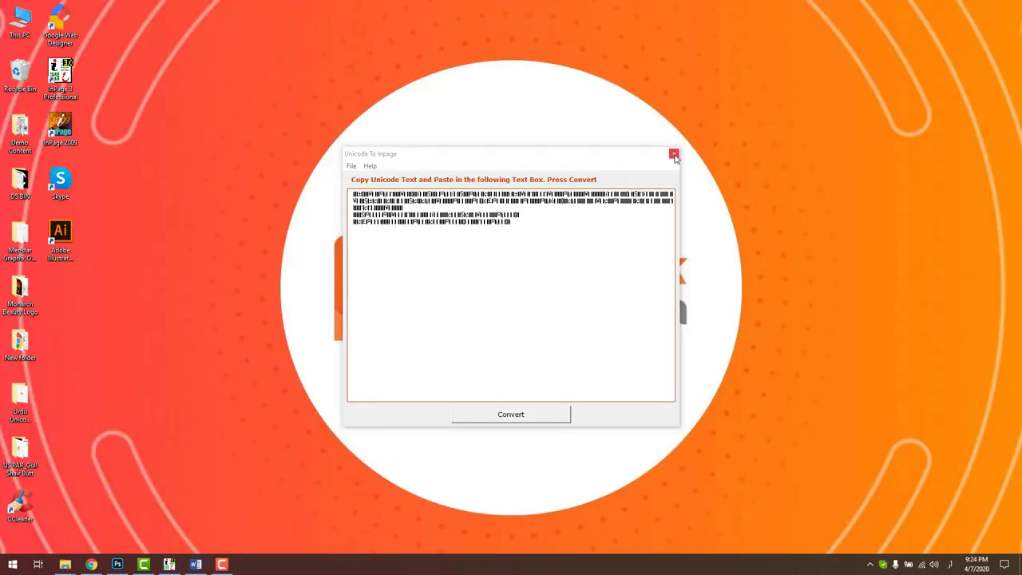
# Step: Copy a long block of Urdu paragraphs from the Word document
pyautogui.tripleClick(431, 224)
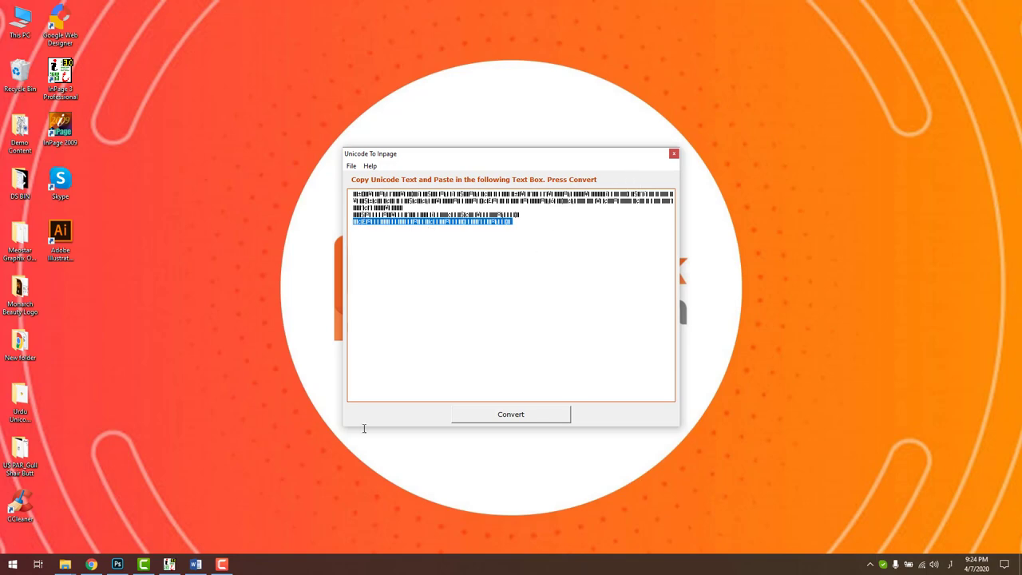
pyautogui.click(195, 564)
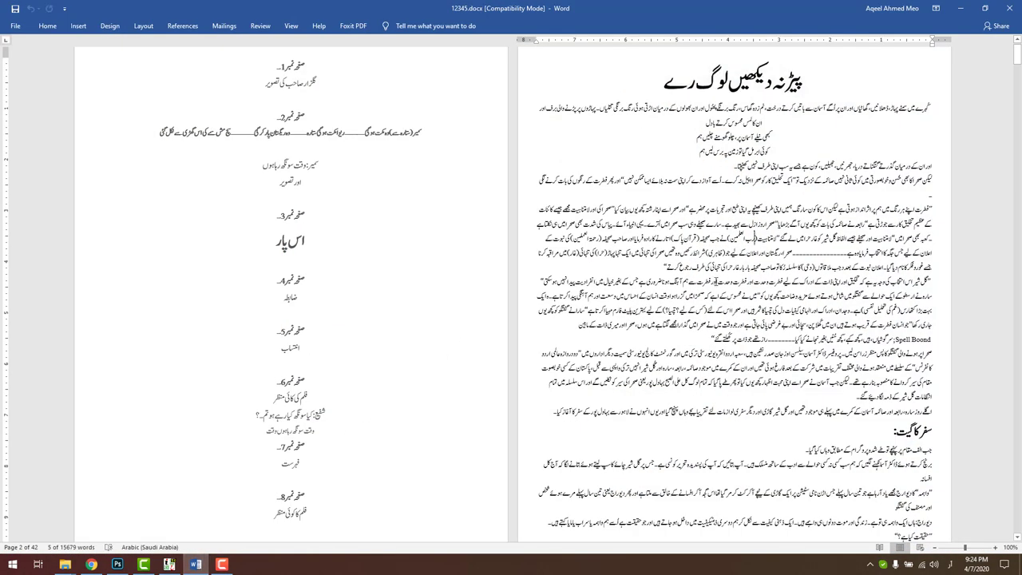
pyautogui.moveTo(607, 403); pyautogui.dragTo(930, 170)
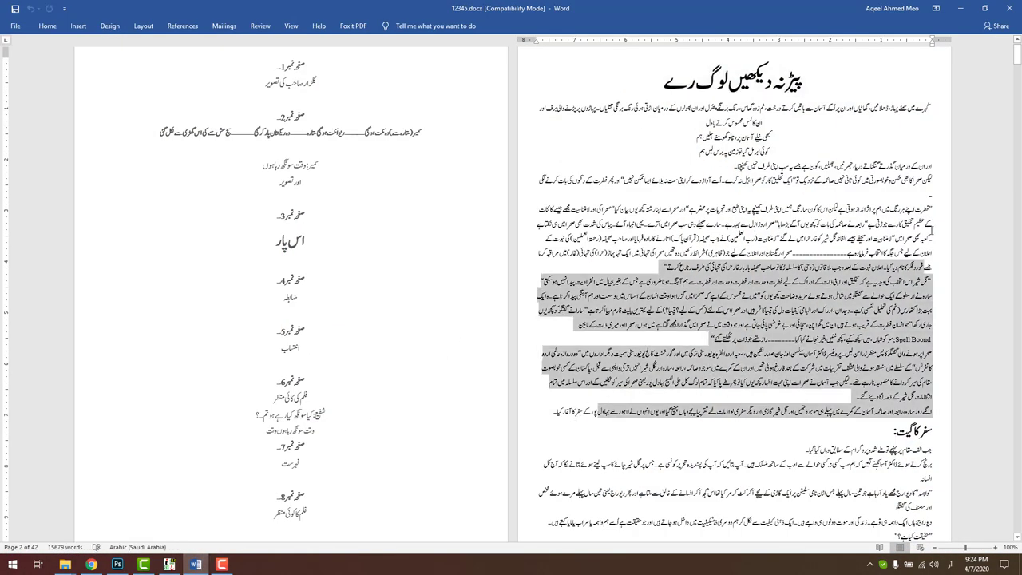
pyautogui.rightClick(930, 170)
pyautogui.click(950, 189)
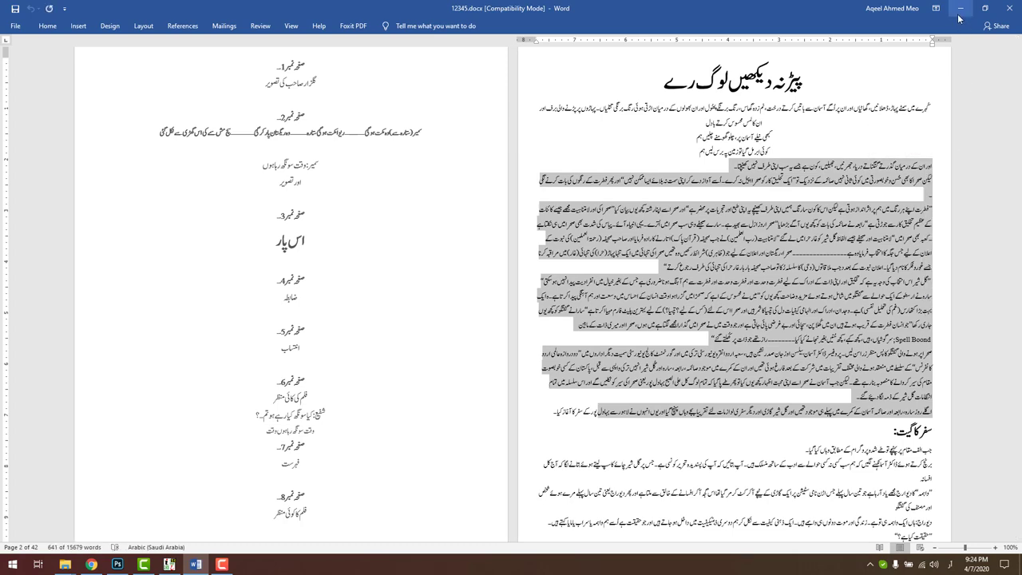
pyautogui.click(959, 15)
# Step: Replace the converter's text with the new passage, convert and select it, and launch InPage 2009
pyautogui.doubleClick(471, 276)
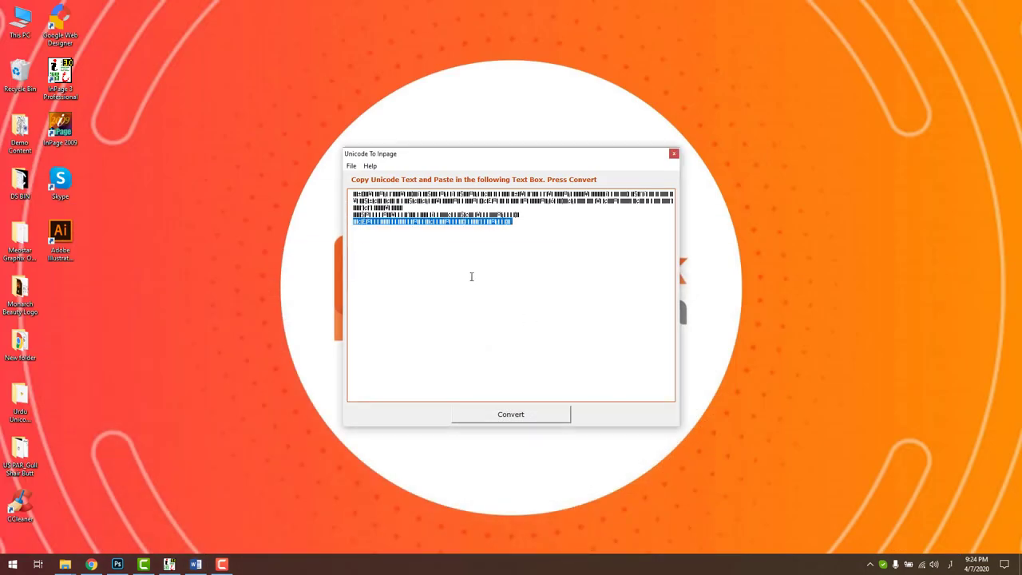
pyautogui.hotkey('ctrl', 'a')
pyautogui.hotkey('ctrl', 'v')
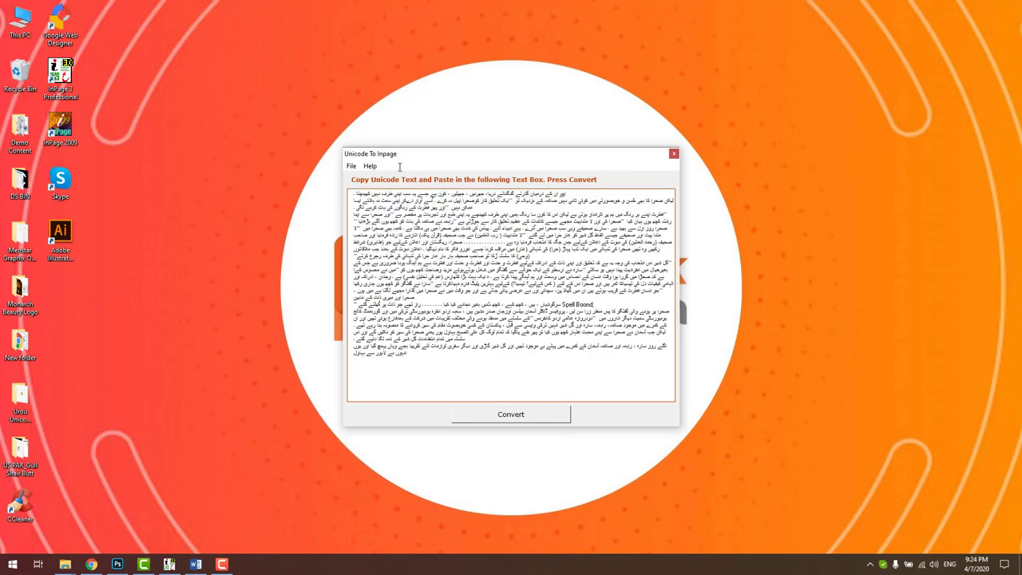
pyautogui.click(529, 415)
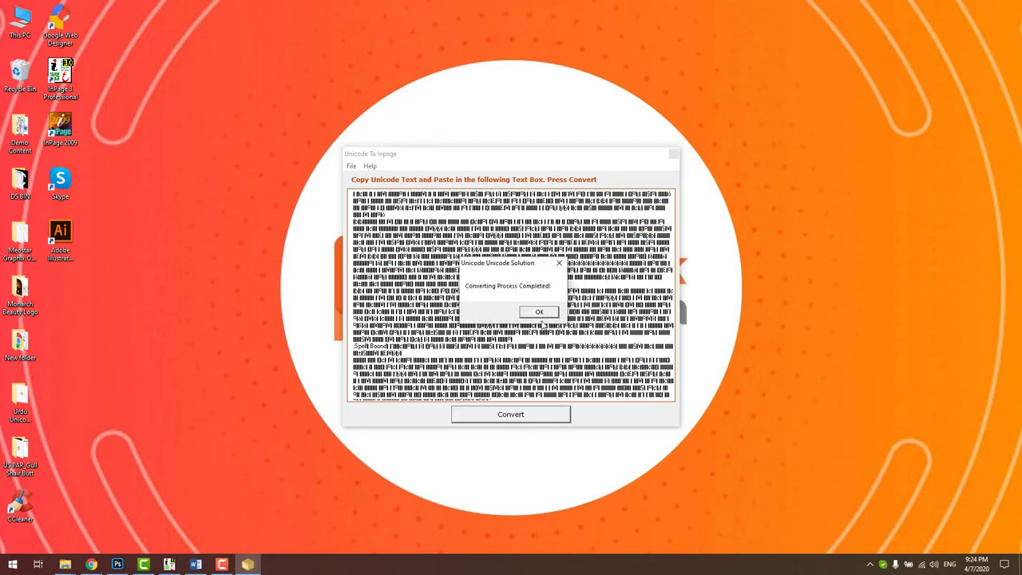
pyautogui.click(539, 312)
pyautogui.scroll(-1, 545, 319)
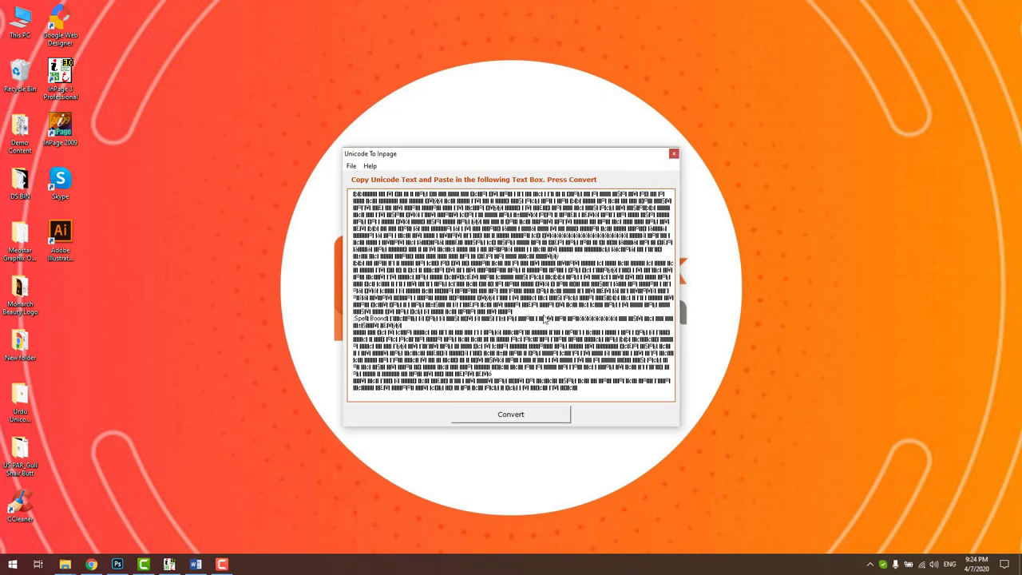
pyautogui.hotkey('ctrl', 'a')
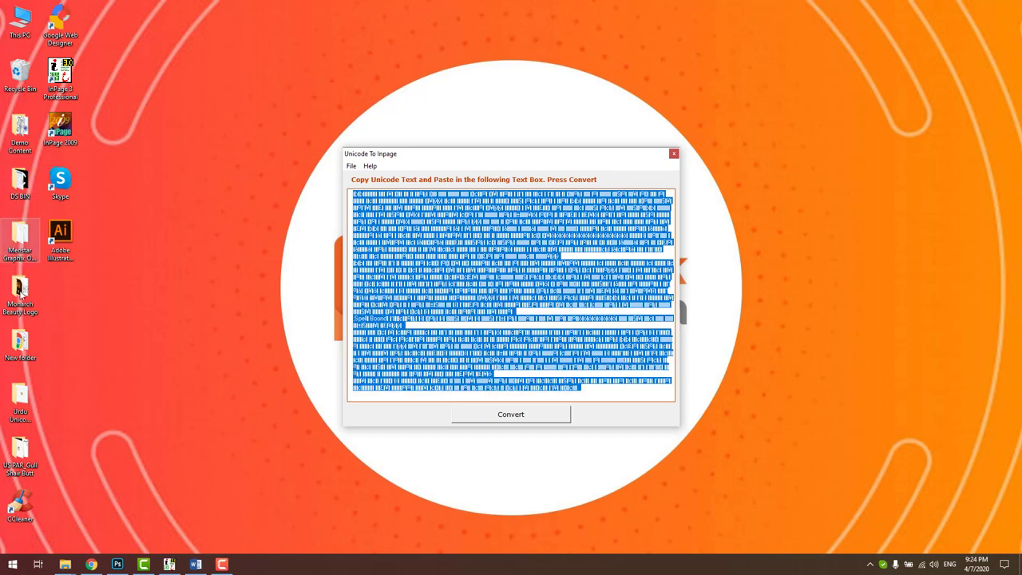
pyautogui.doubleClick(51, 125)
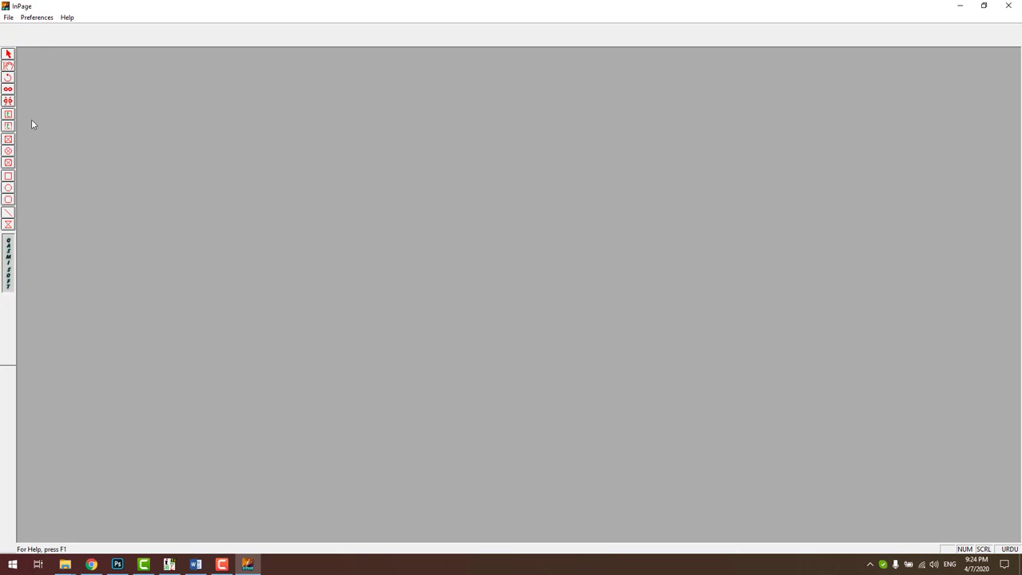
# Step: Create a new InPage document with Ctrl+N and paste the converted passage as Nastaliq
pyautogui.hotkey('ctrl', 'n')
pyautogui.press('Return')
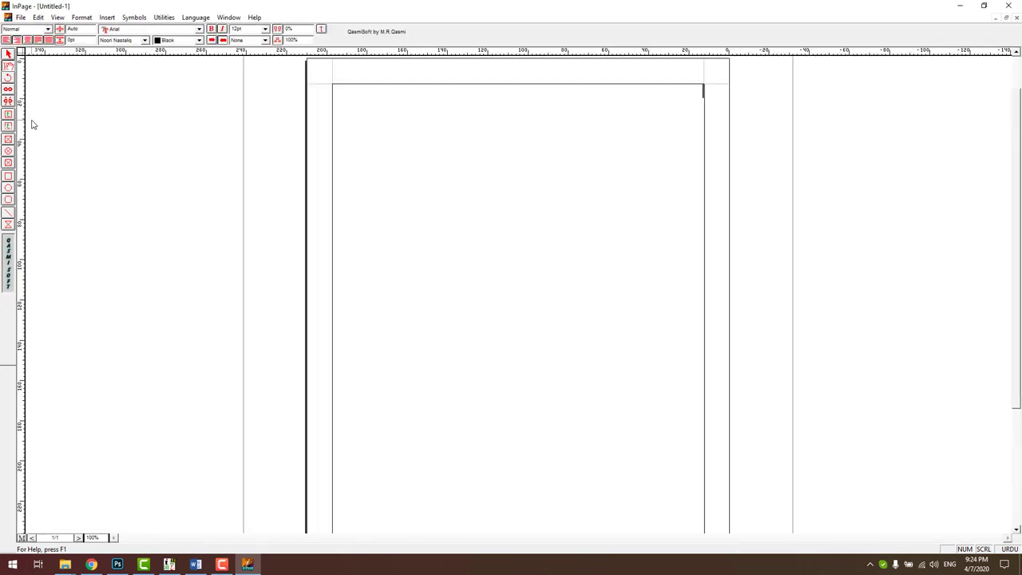
pyautogui.hotkey('ctrl', 'v')
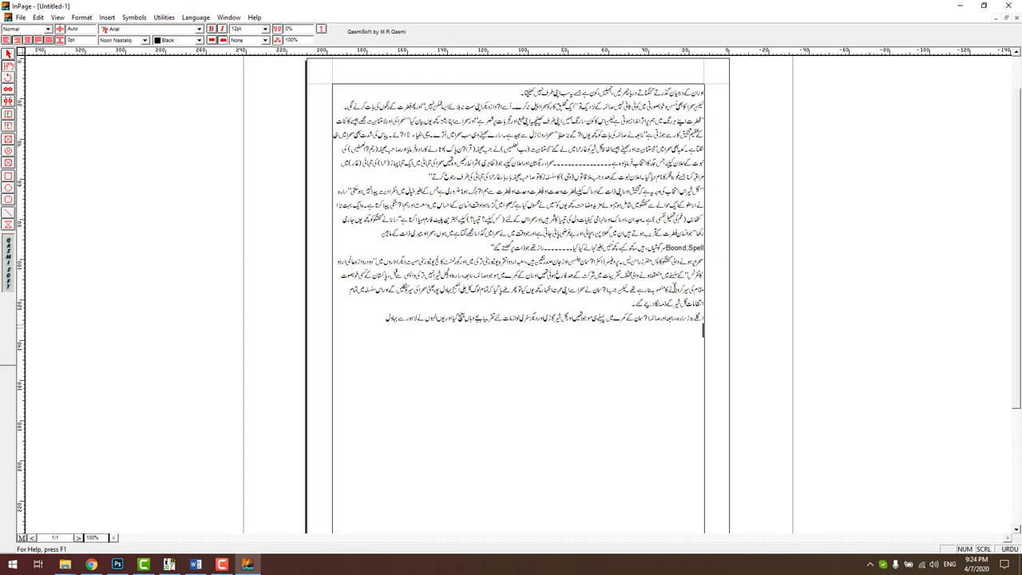
pyautogui.click(957, 6)
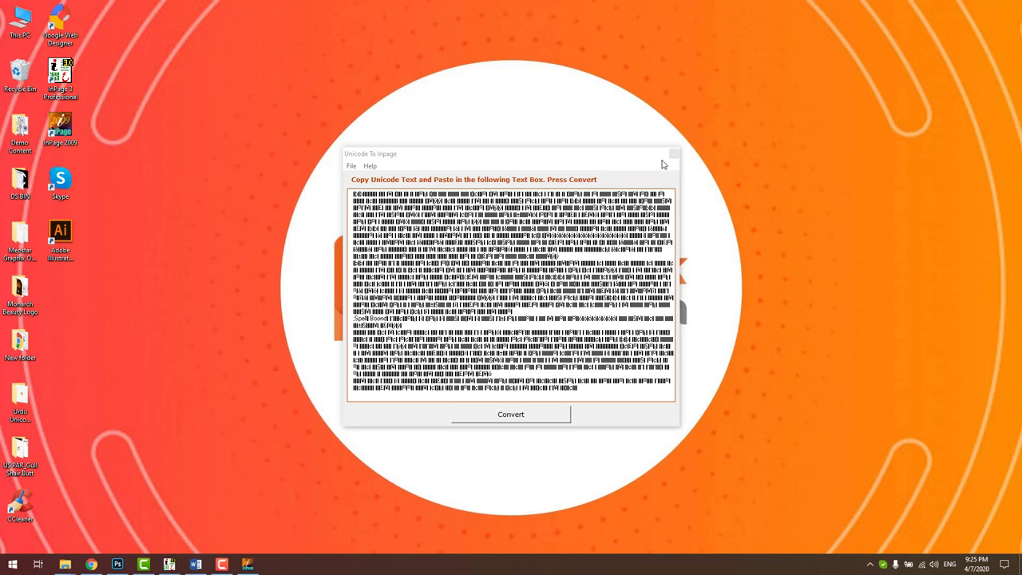
# Step: Exit the Unicode To Inpage converter through its File menu
pyautogui.click(351, 165)
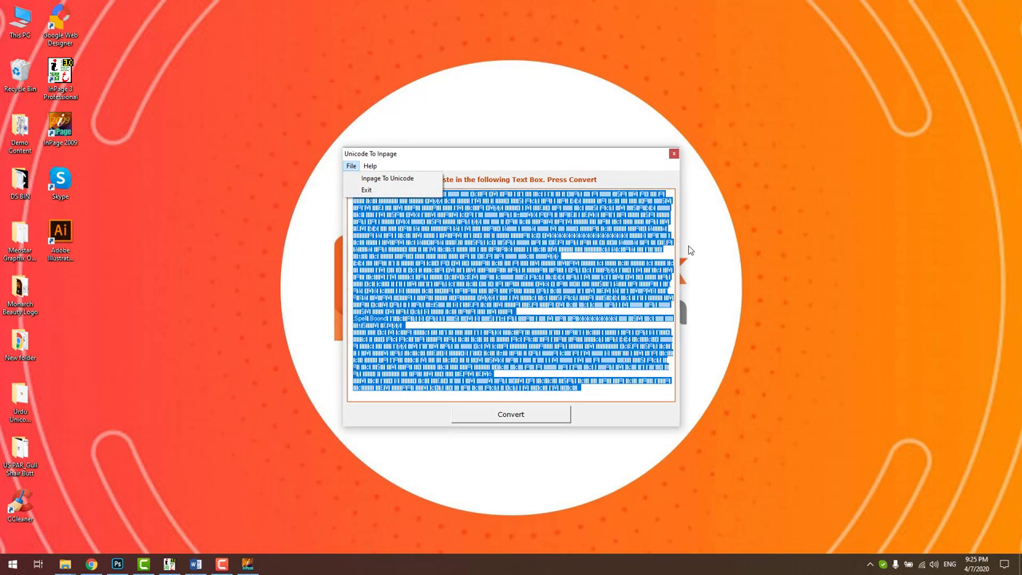
pyautogui.click(673, 153)
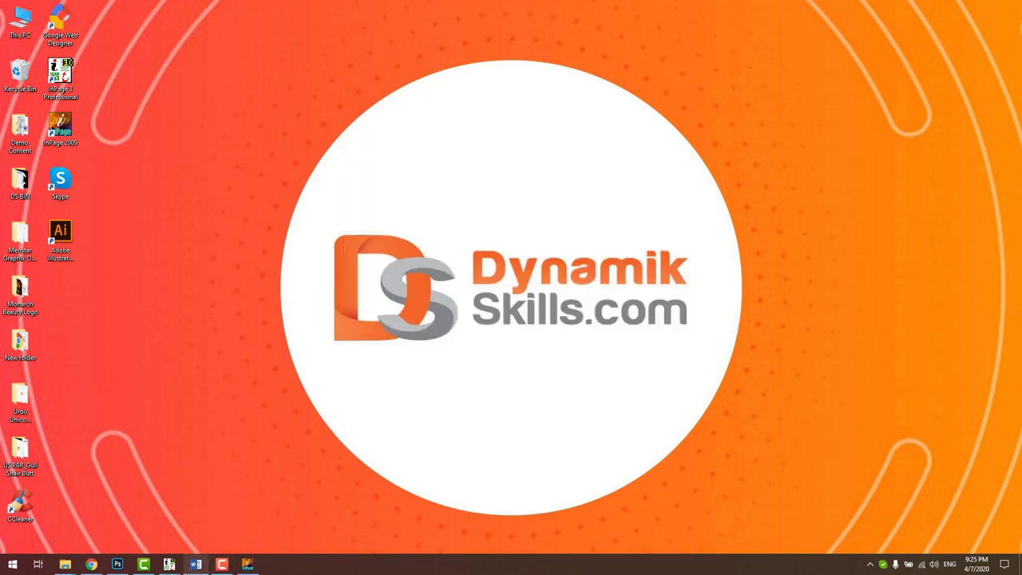
pyautogui.click(224, 565)
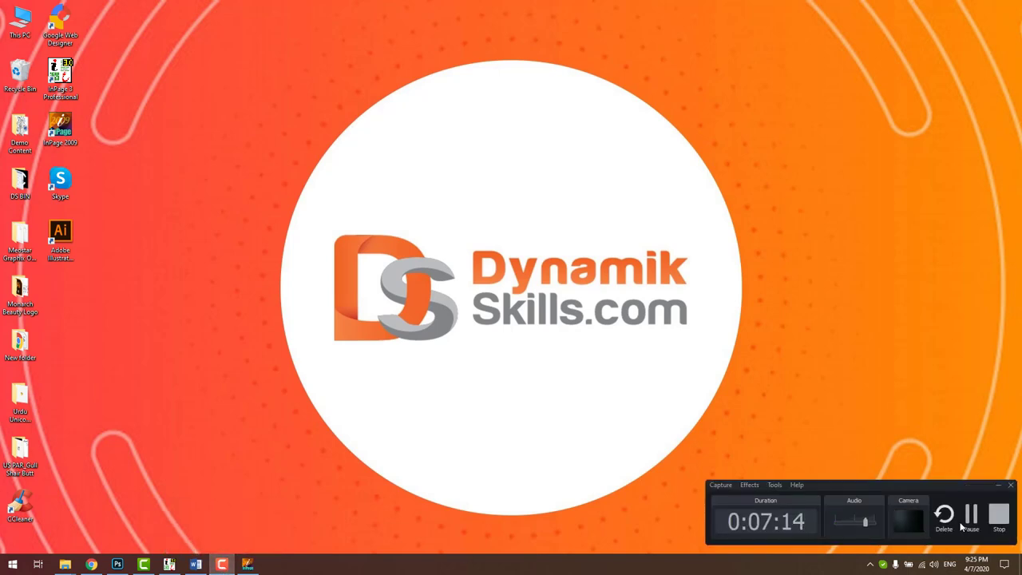